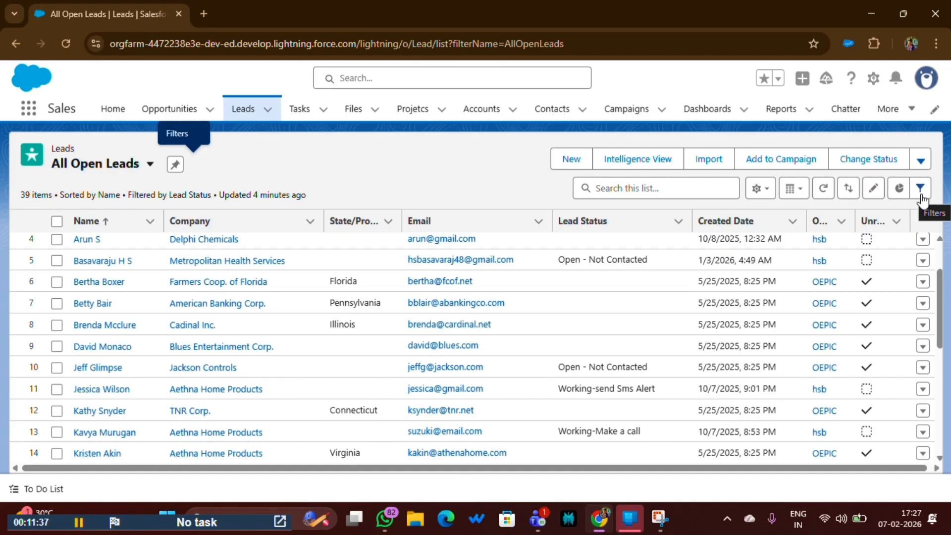
- Show the All Open Leads filters: all leads, Lead Status not containing closed
{"action": "left_click", "coordinate": [920, 190]}
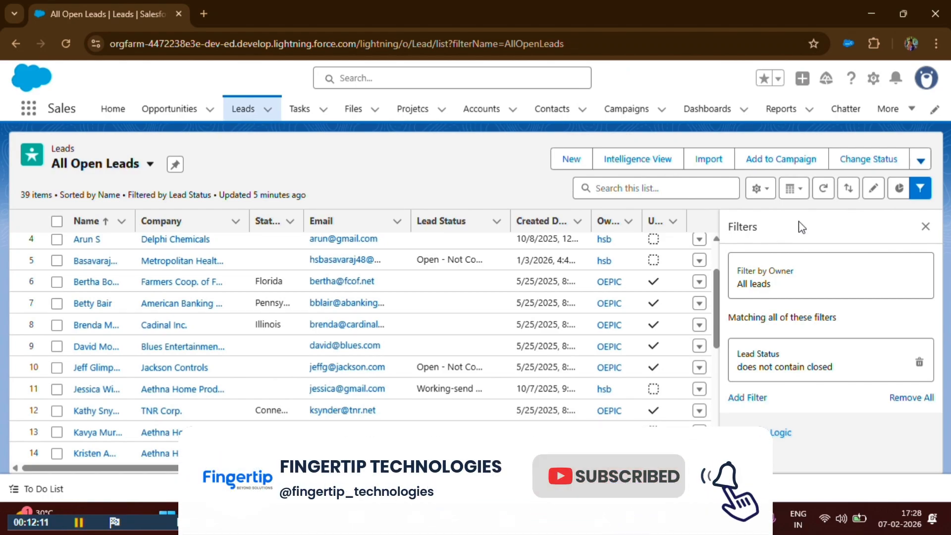
- Switch to the Recently Viewed leads list, then back to All Open Leads
{"action": "left_click", "coordinate": [94, 168]}
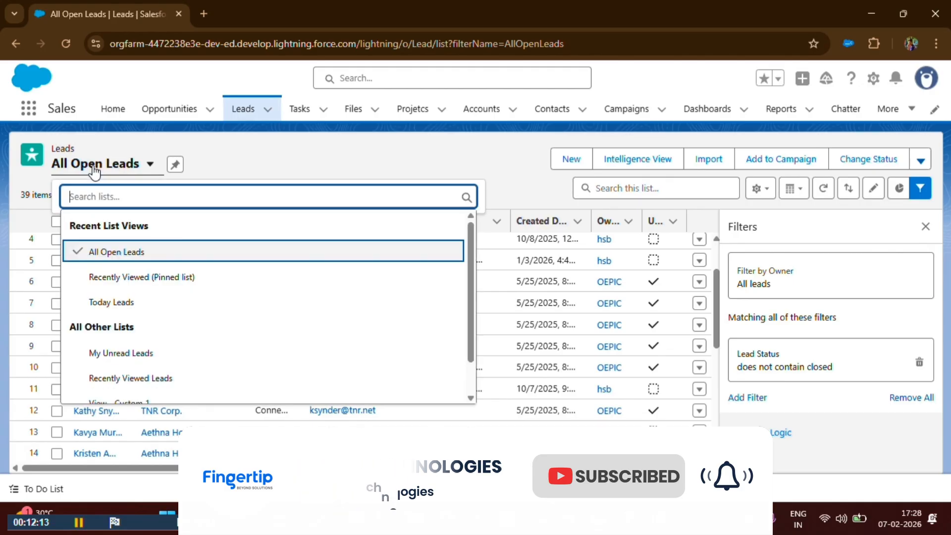
{"action": "left_click", "coordinate": [119, 278]}
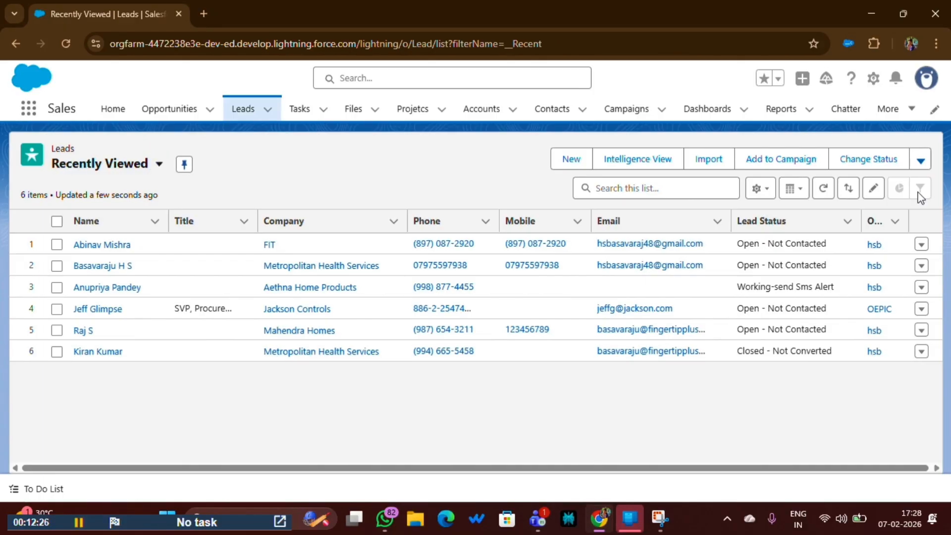
{"action": "left_click", "coordinate": [92, 166]}
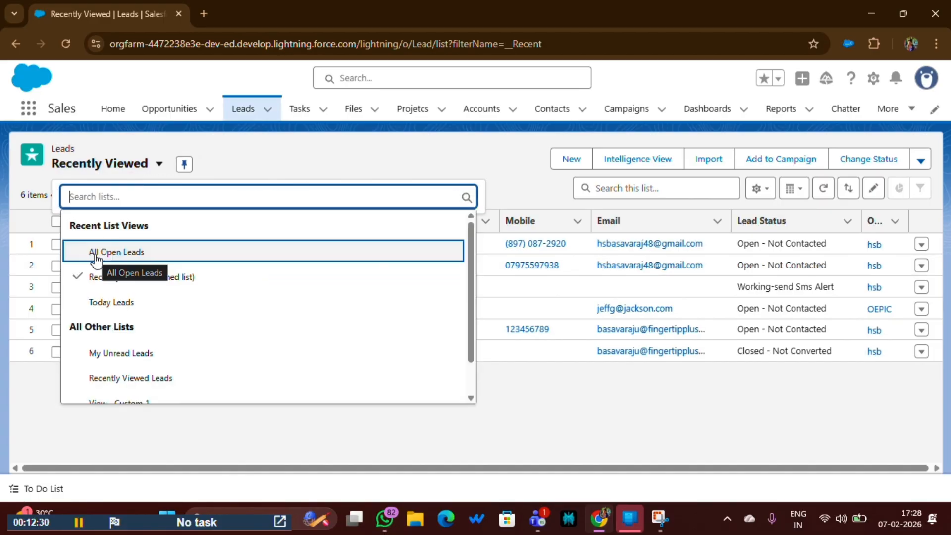
{"action": "left_click", "coordinate": [112, 254]}
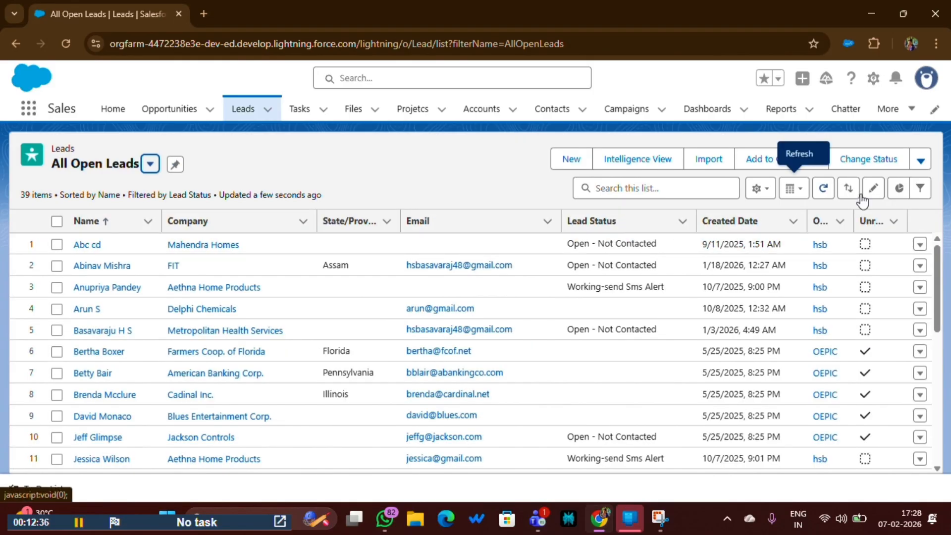
{"action": "left_click", "coordinate": [920, 188]}
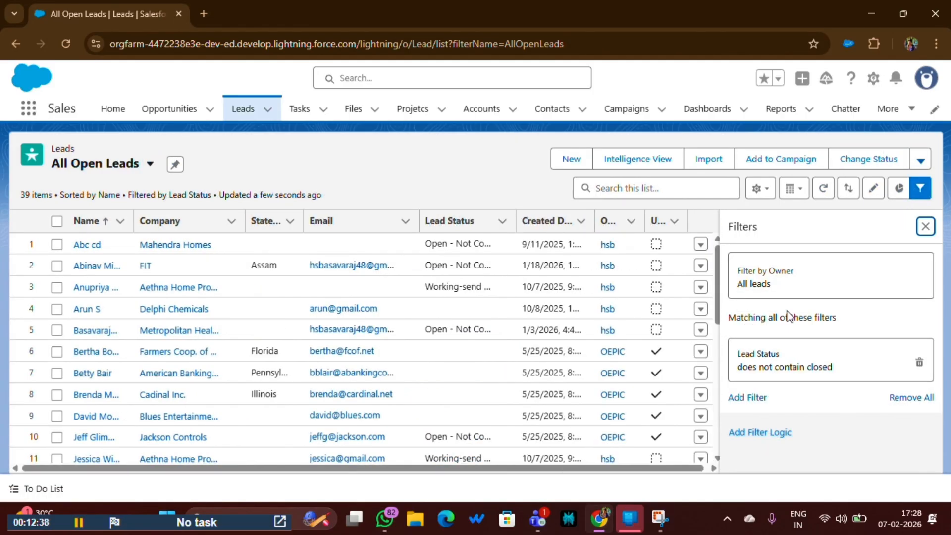
{"action": "left_click", "coordinate": [924, 227]}
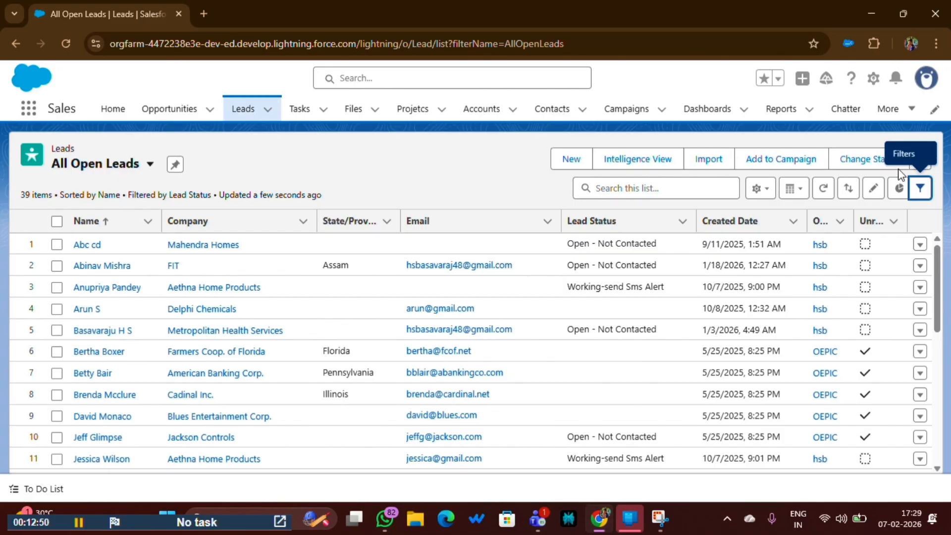
{"action": "left_click", "coordinate": [919, 188]}
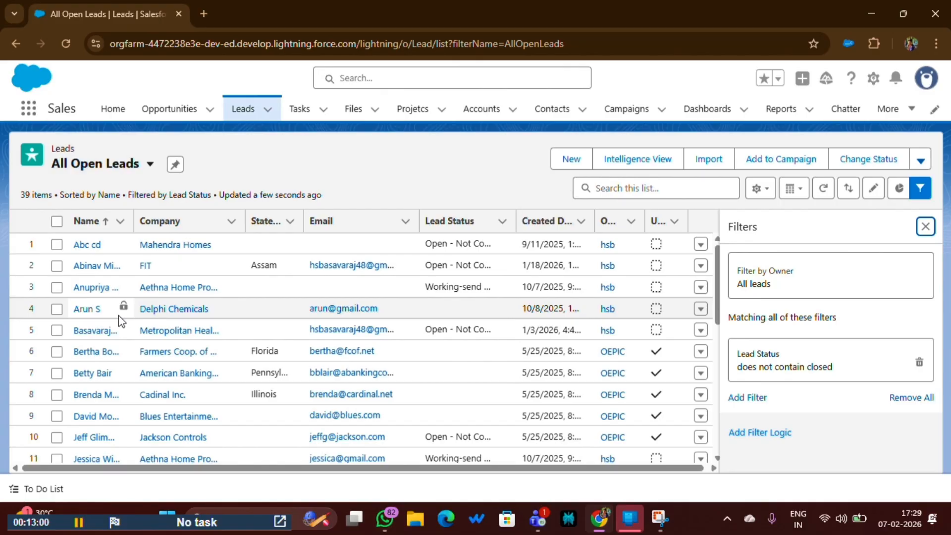
{"action": "left_click", "coordinate": [924, 227]}
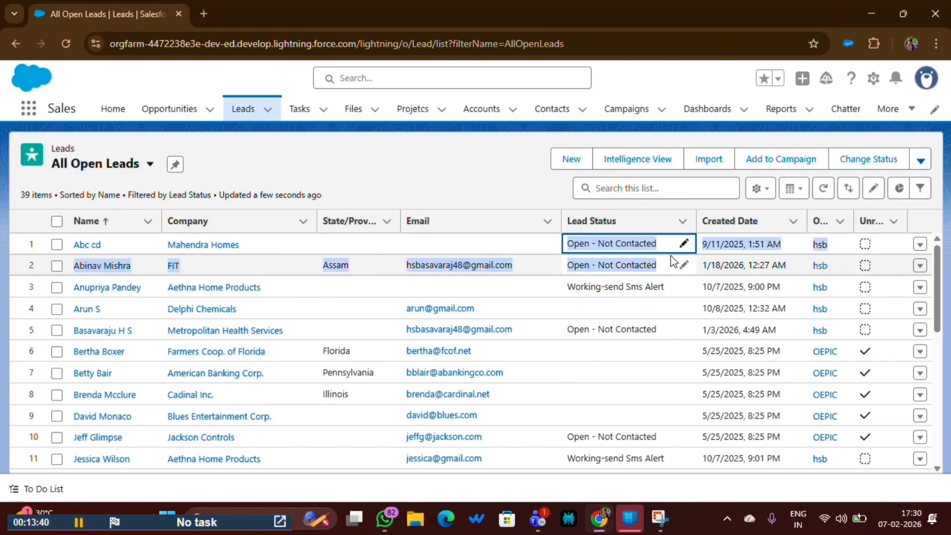
{"action": "triple_click", "coordinate": [659, 251]}
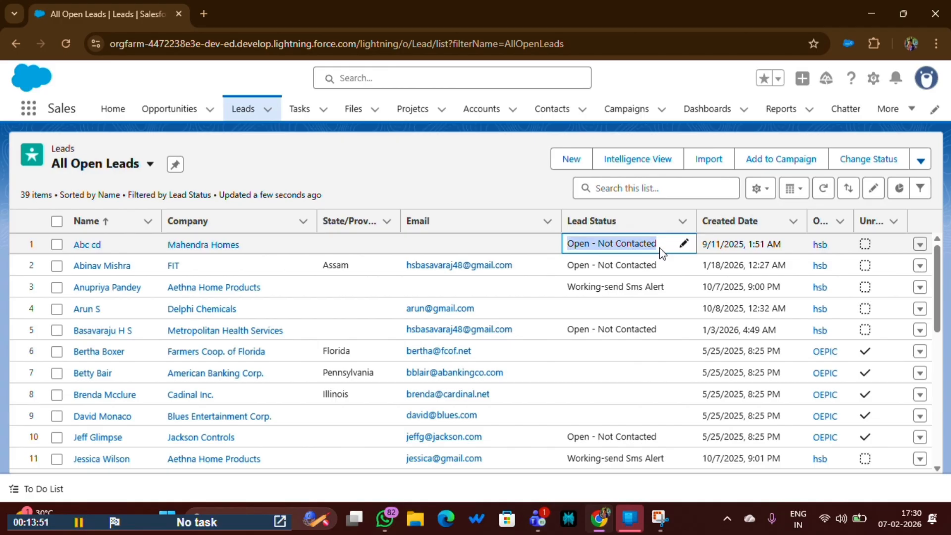
{"action": "left_click", "coordinate": [372, 179]}
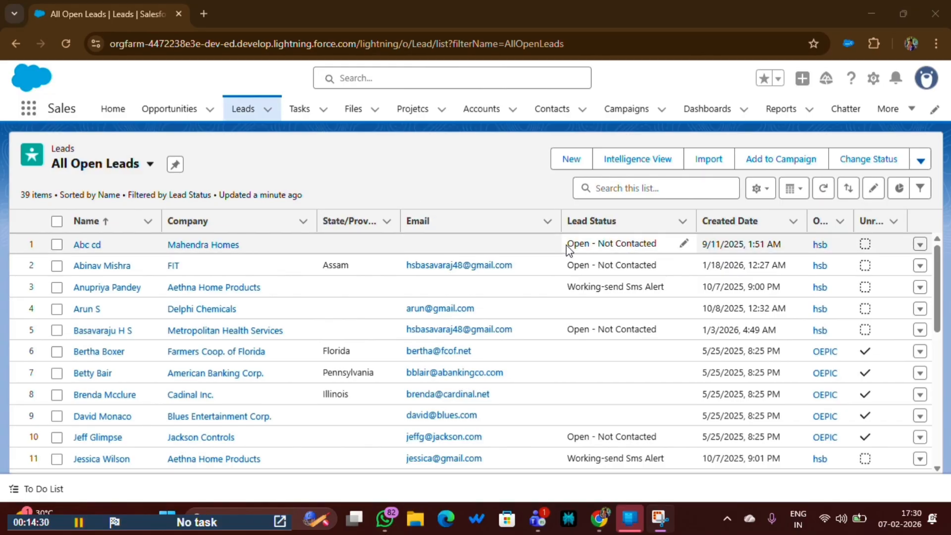
{"action": "left_click_drag", "start_coordinate": [567, 244], "coordinate": [656, 243]}
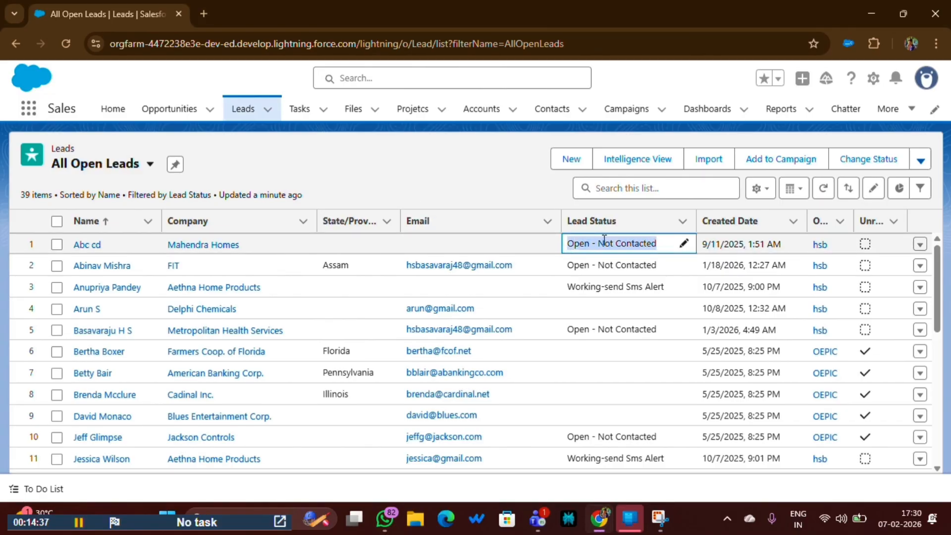
{"action": "left_click", "coordinate": [489, 180]}
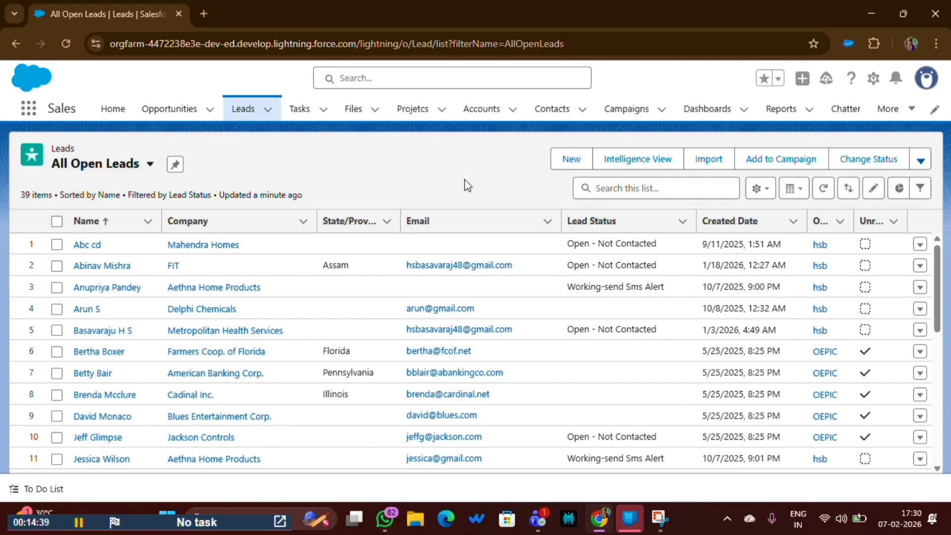
{"action": "left_click", "coordinate": [75, 164]}
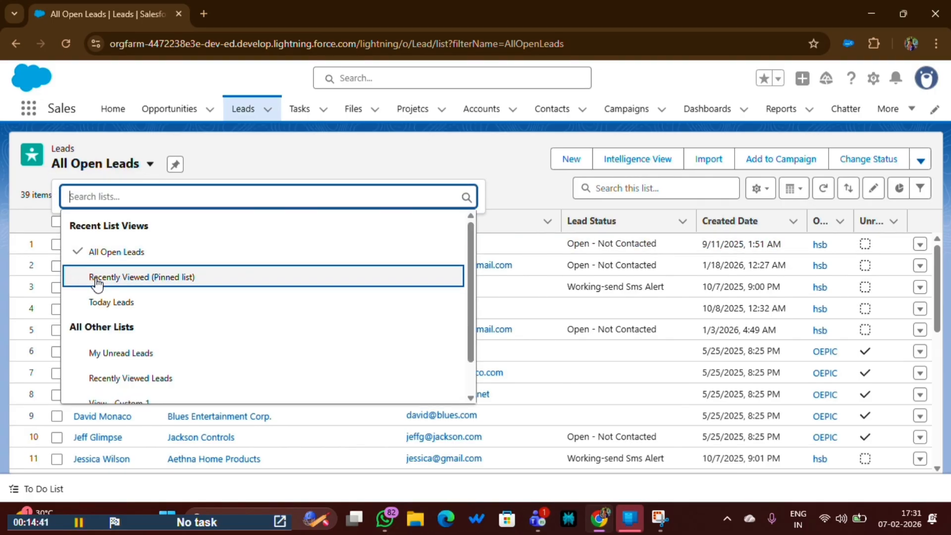
{"action": "left_click", "coordinate": [94, 281]}
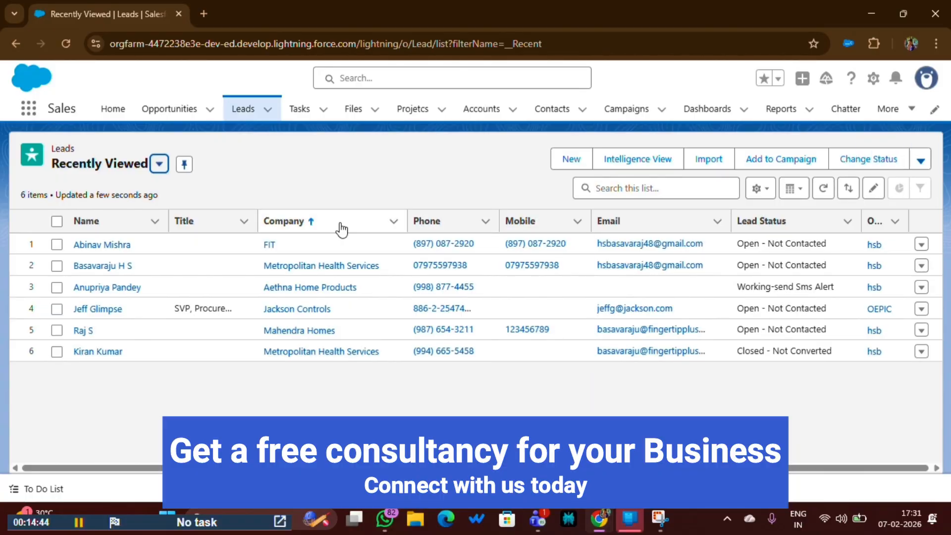
{"action": "left_click", "coordinate": [103, 171]}
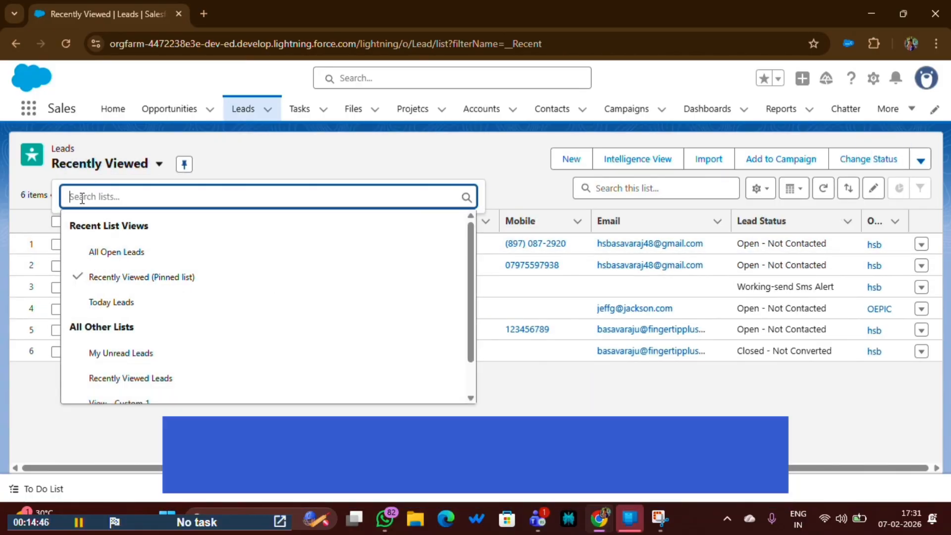
{"action": "left_click", "coordinate": [100, 253]}
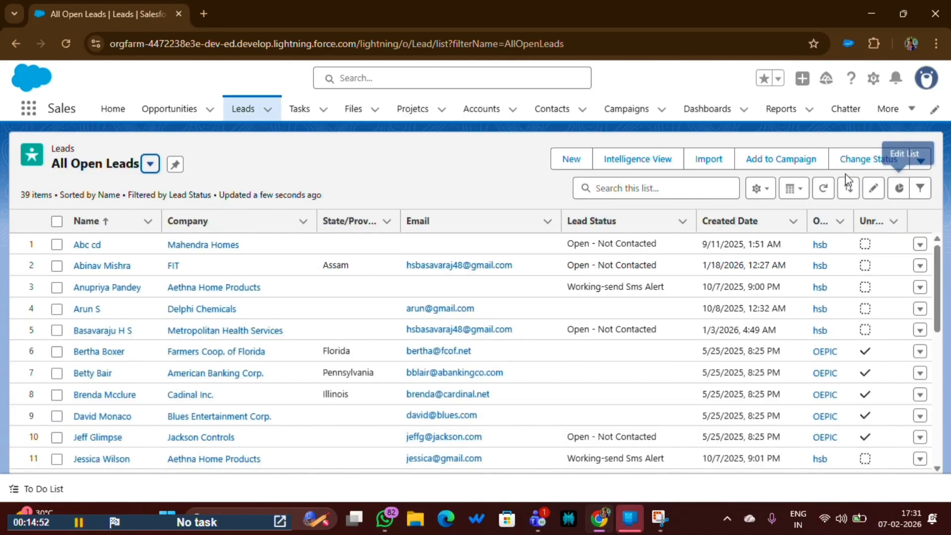
- Start a new Leads list view named 'open LEeads'
{"action": "left_click", "coordinate": [759, 192]}
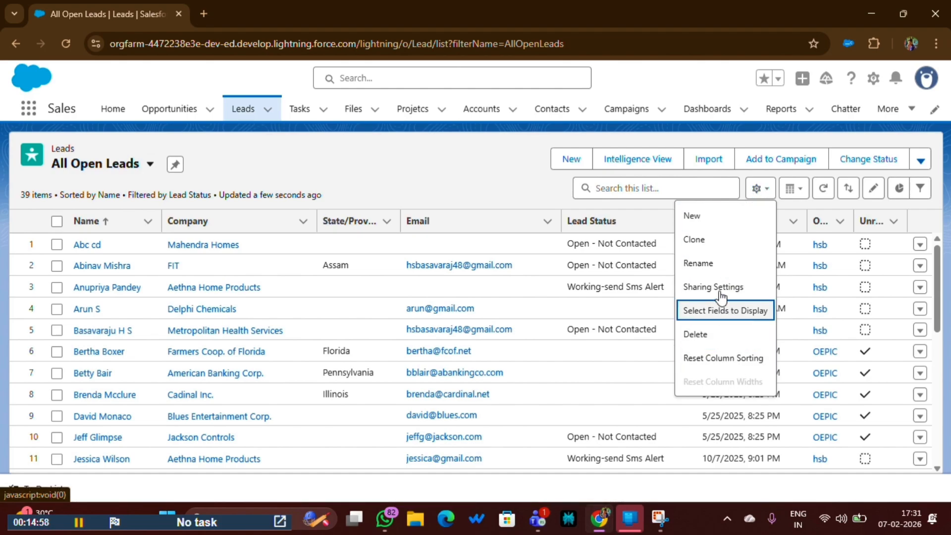
{"action": "left_click", "coordinate": [691, 216]}
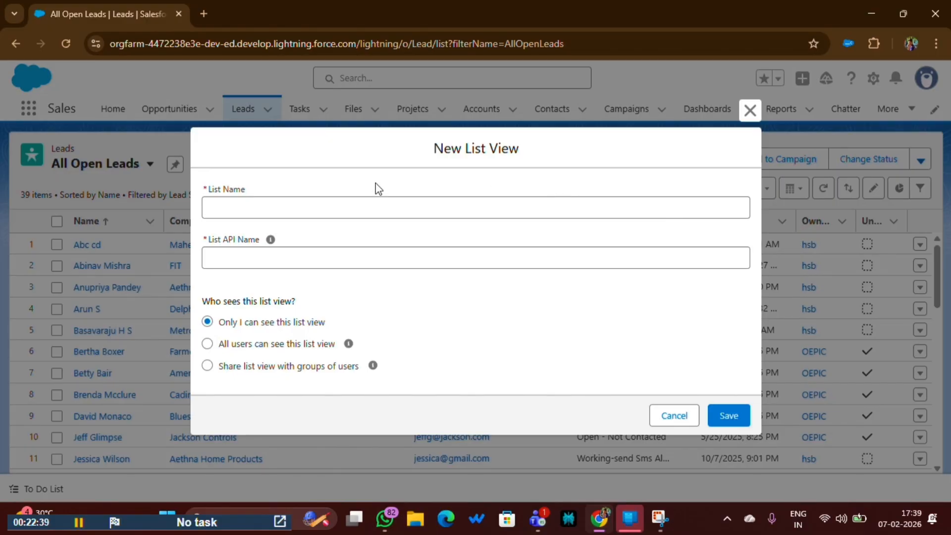
{"action": "left_click", "coordinate": [223, 207]}
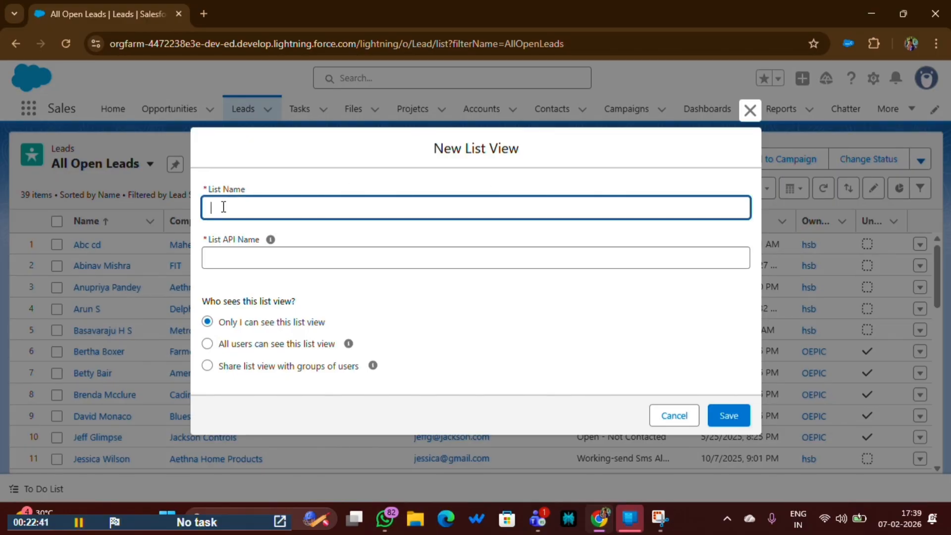
{"action": "type", "text": "o"}
{"action": "type", "text": "pen"}
{"action": "type", "text": " LE"}
{"action": "type", "text": "eads"}
{"action": "left_click", "coordinate": [233, 258]}
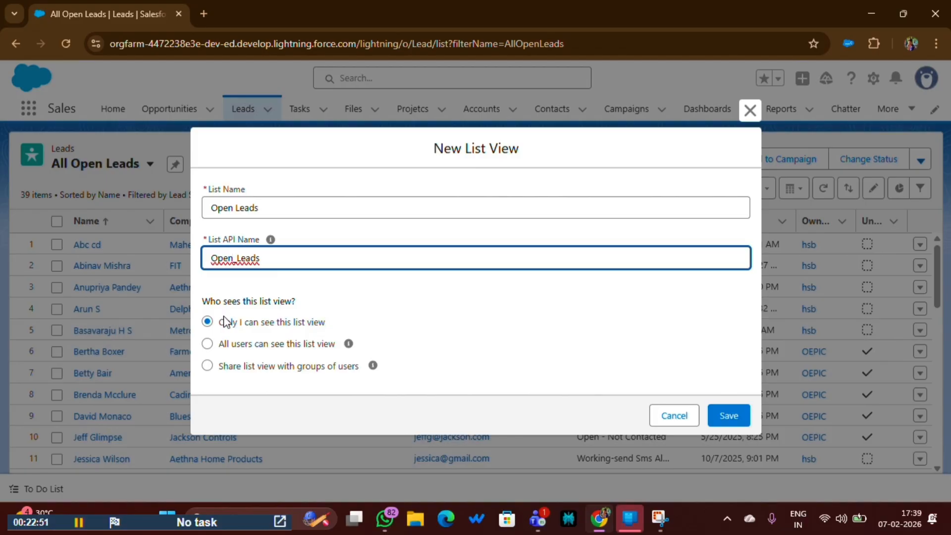
- Make the new list view visible to all users and save it
{"action": "left_click_drag", "start_coordinate": [205, 302], "coordinate": [304, 311]}
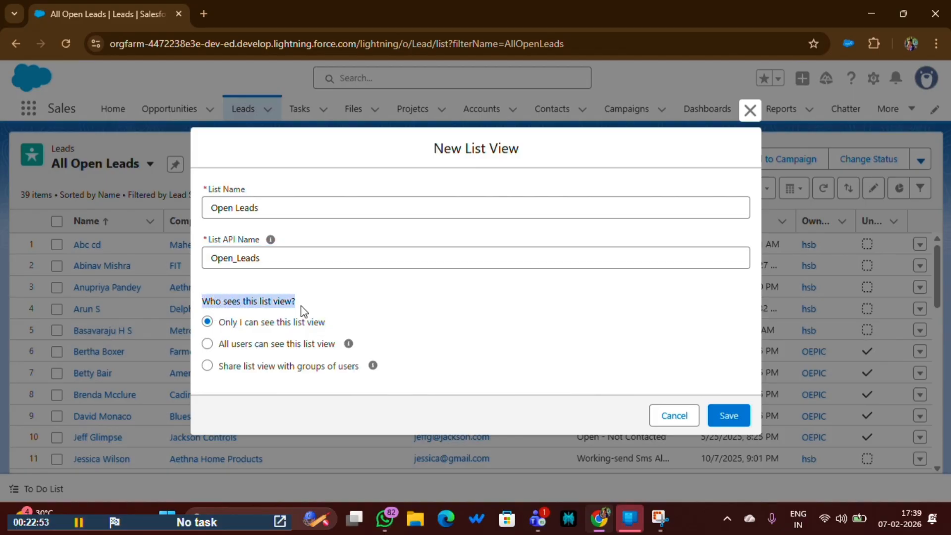
{"action": "left_click", "coordinate": [219, 327]}
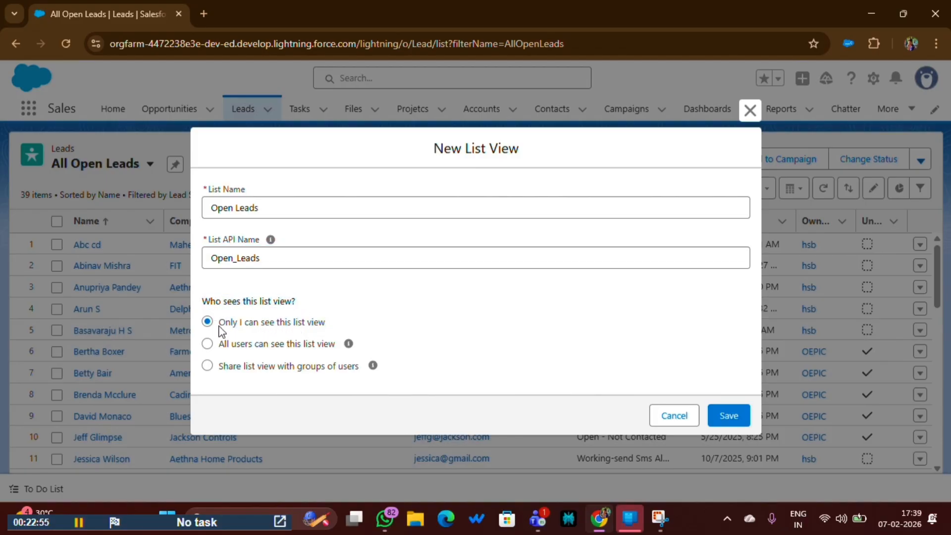
{"action": "left_click_drag", "start_coordinate": [219, 324], "coordinate": [295, 323]}
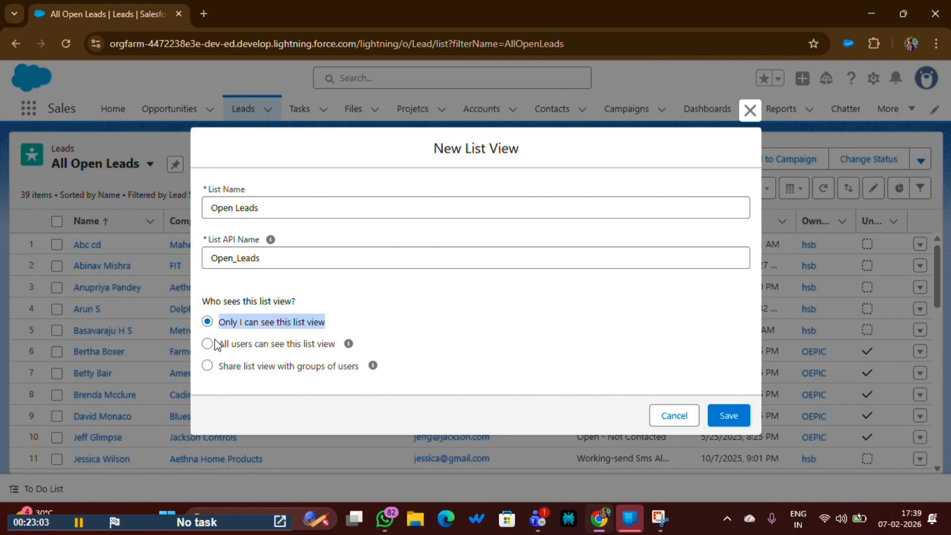
{"action": "left_click_drag", "start_coordinate": [216, 344], "coordinate": [355, 344]}
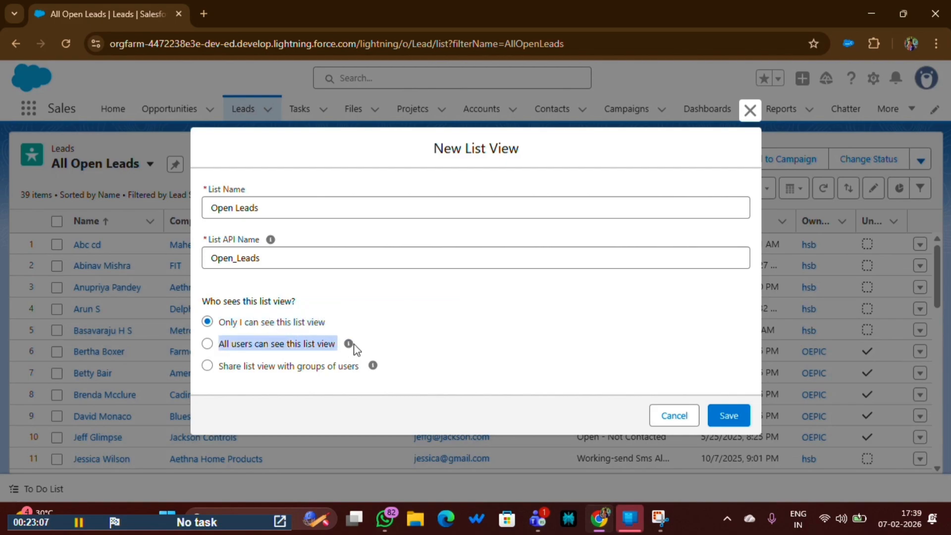
{"action": "left_click", "coordinate": [216, 368]}
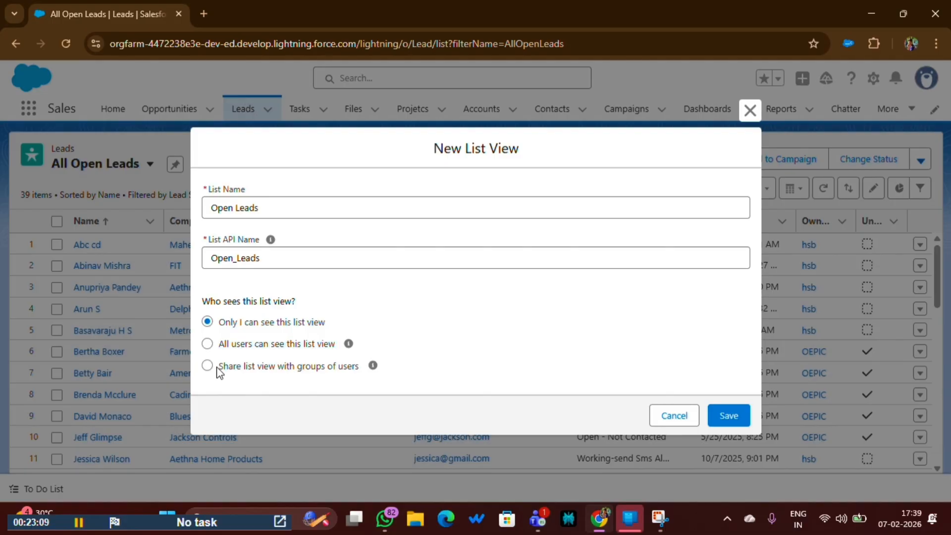
{"action": "left_click", "coordinate": [216, 369]}
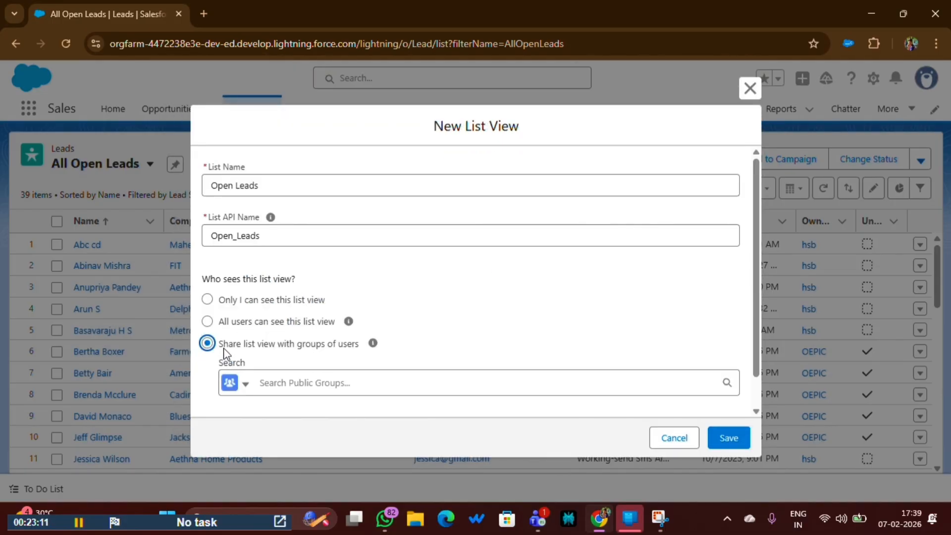
{"action": "left_click_drag", "start_coordinate": [223, 348], "coordinate": [361, 349]}
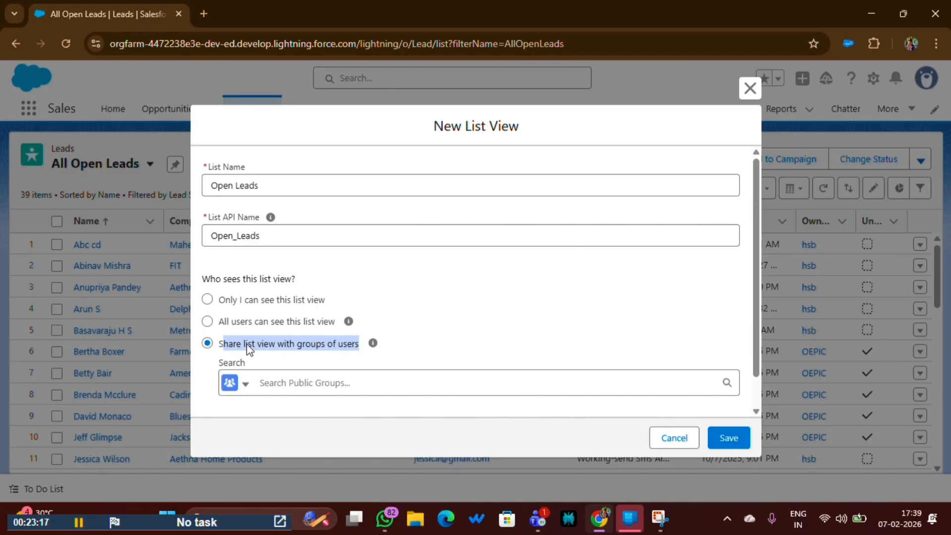
{"action": "left_click", "coordinate": [207, 321]}
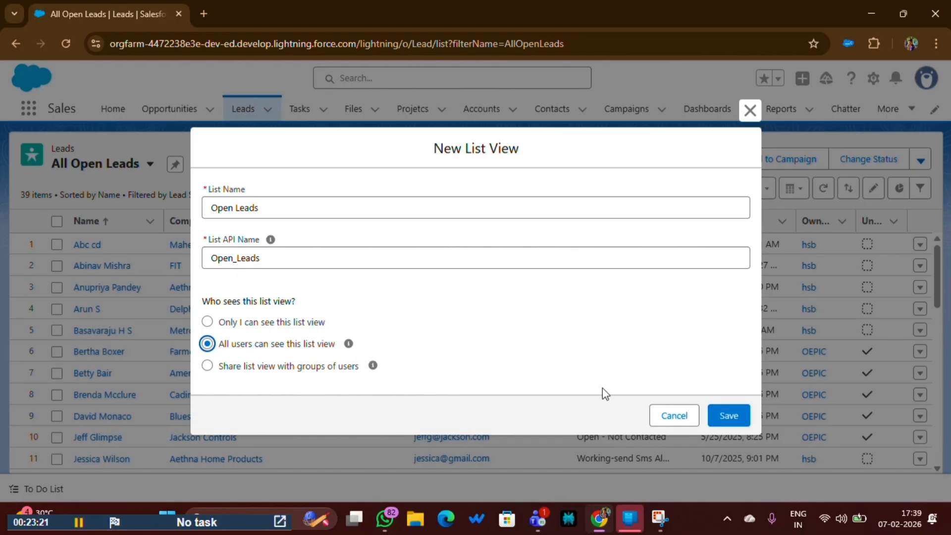
{"action": "left_click", "coordinate": [732, 417]}
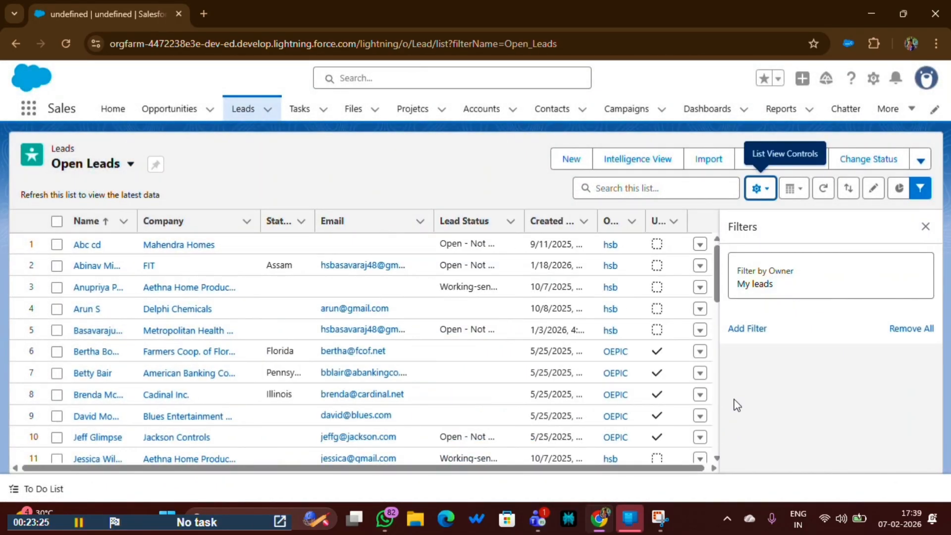
- Change the Open Leads owner filter from My leads to All leads, showing 28 items
{"action": "left_click_drag", "start_coordinate": [808, 277], "coordinate": [738, 273]}
{"action": "left_click", "coordinate": [739, 273]}
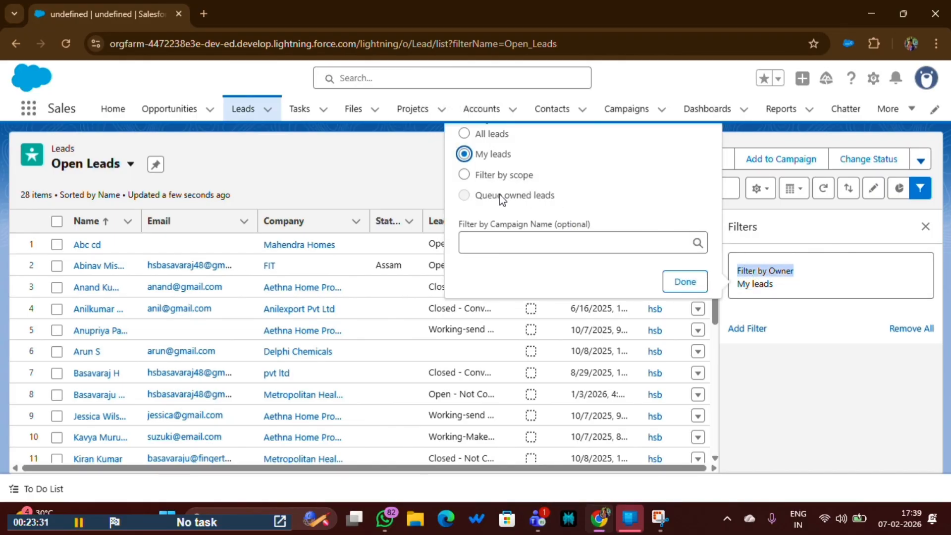
{"action": "left_click", "coordinate": [464, 133]}
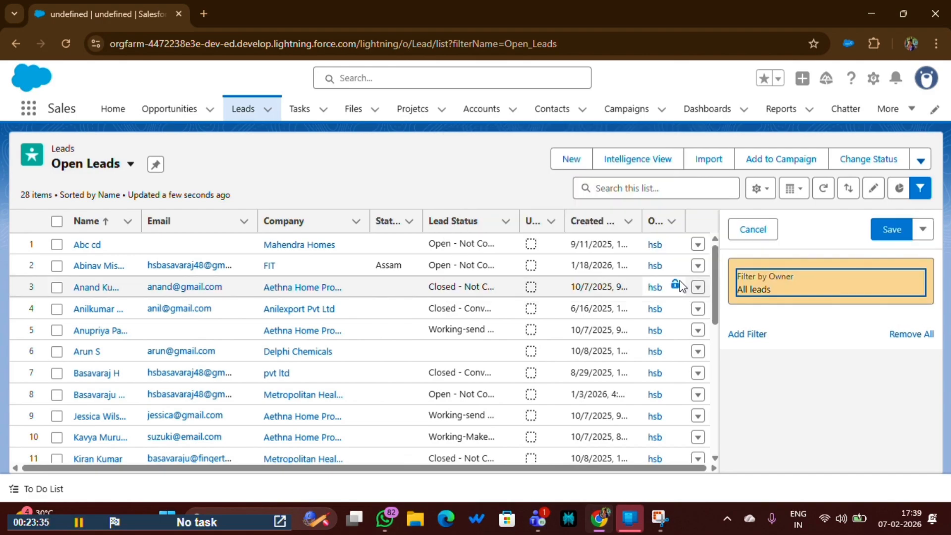
- Add and save a Lead Status equals Open - Not Contacted filter, leaving 11 leads
{"action": "left_click", "coordinate": [754, 337]}
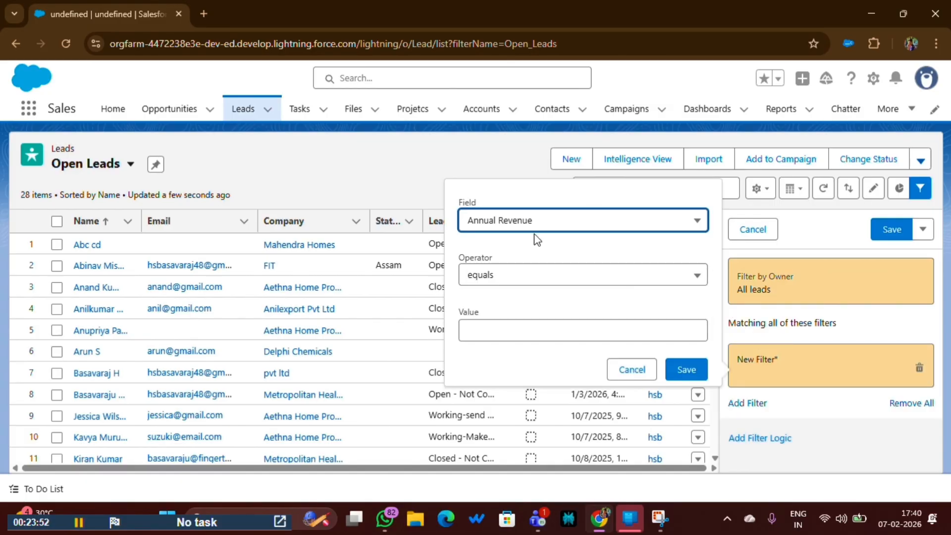
{"action": "left_click", "coordinate": [508, 225]}
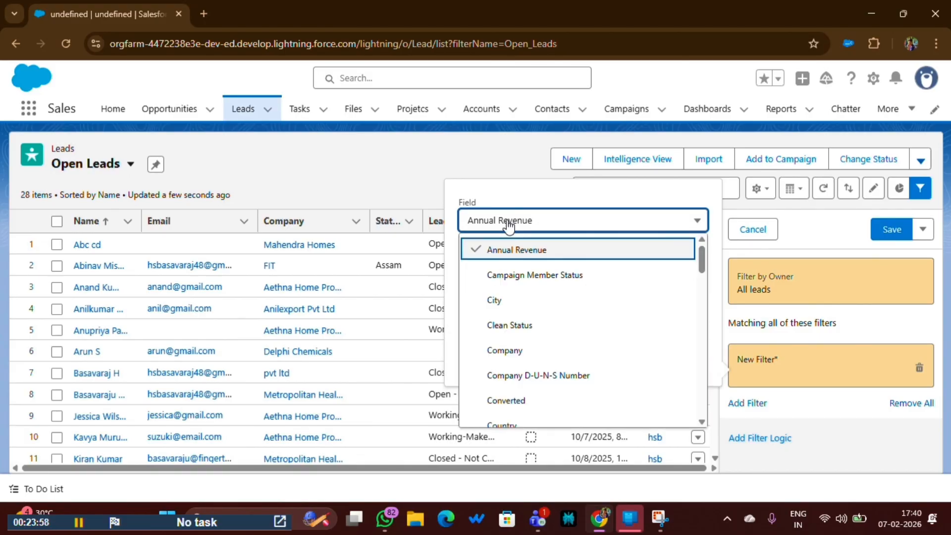
{"action": "scroll", "coordinate": [521, 317], "scroll_direction": "down", "scroll_amount": 5}
{"action": "scroll", "coordinate": [520, 328], "scroll_direction": "down", "scroll_amount": 4}
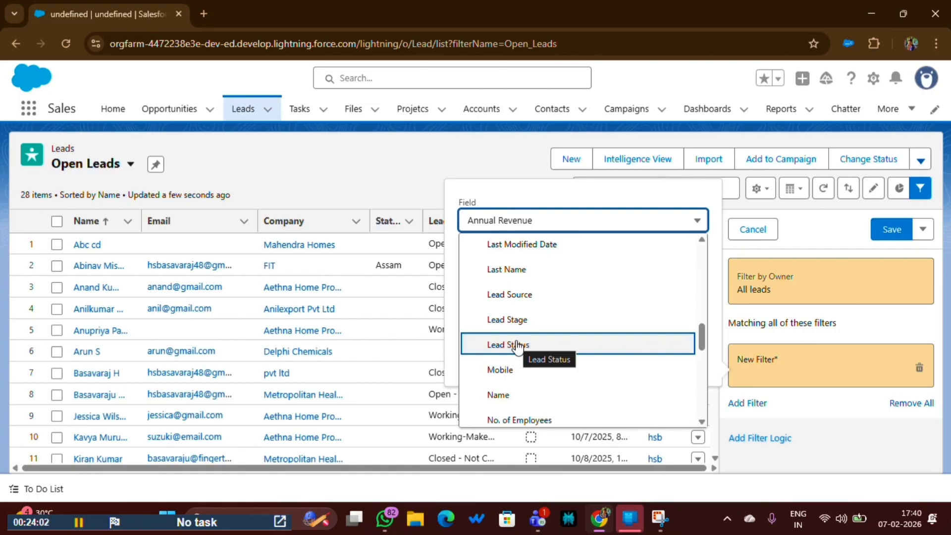
{"action": "left_click", "coordinate": [517, 347]}
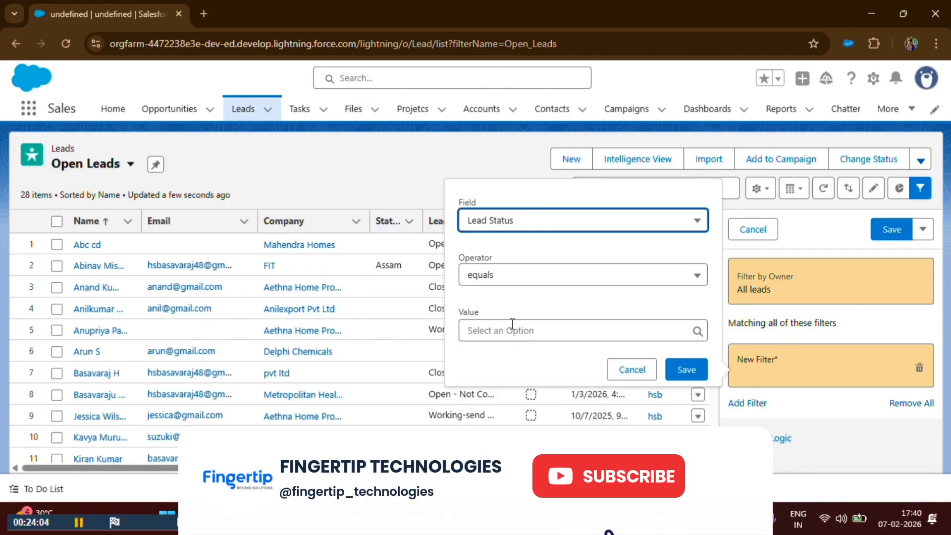
{"action": "left_click", "coordinate": [503, 330]}
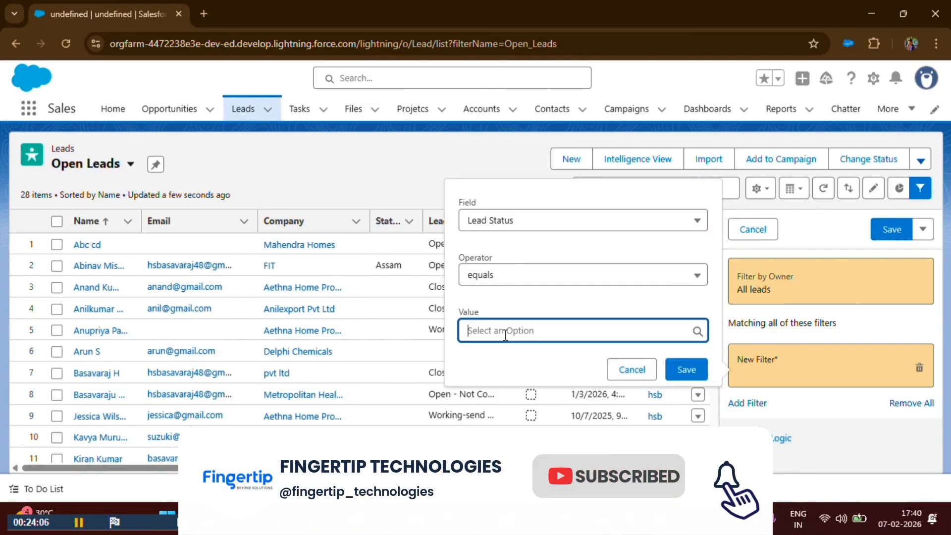
{"action": "left_click", "coordinate": [518, 386]}
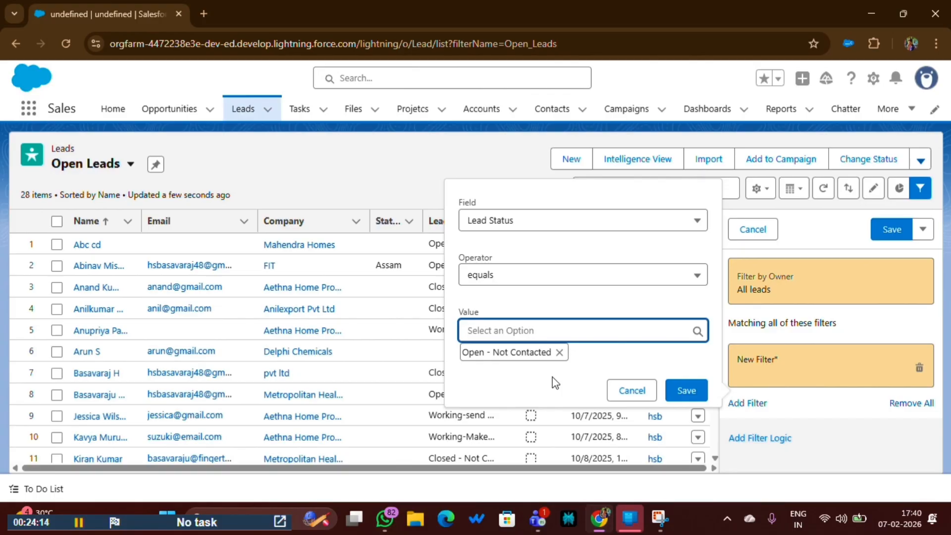
{"action": "left_click", "coordinate": [683, 393]}
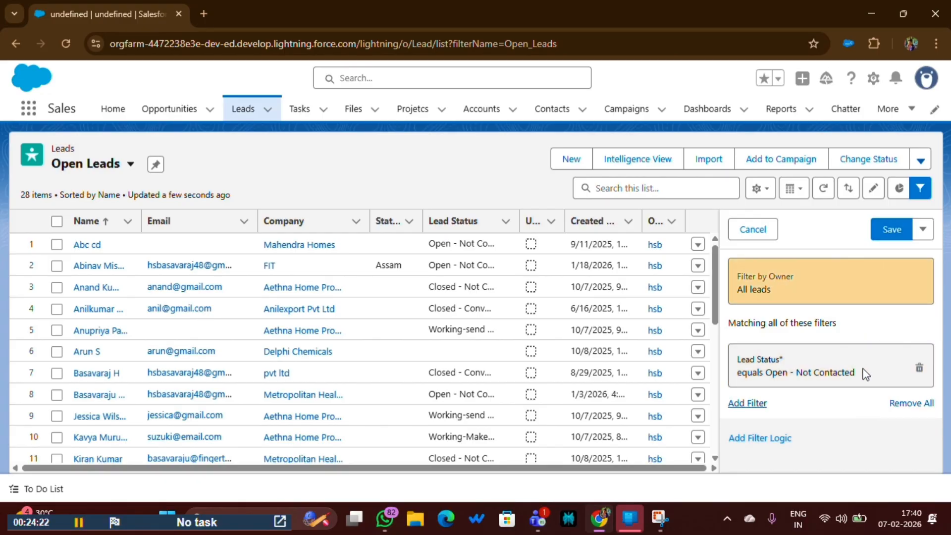
{"action": "left_click", "coordinate": [888, 233]}
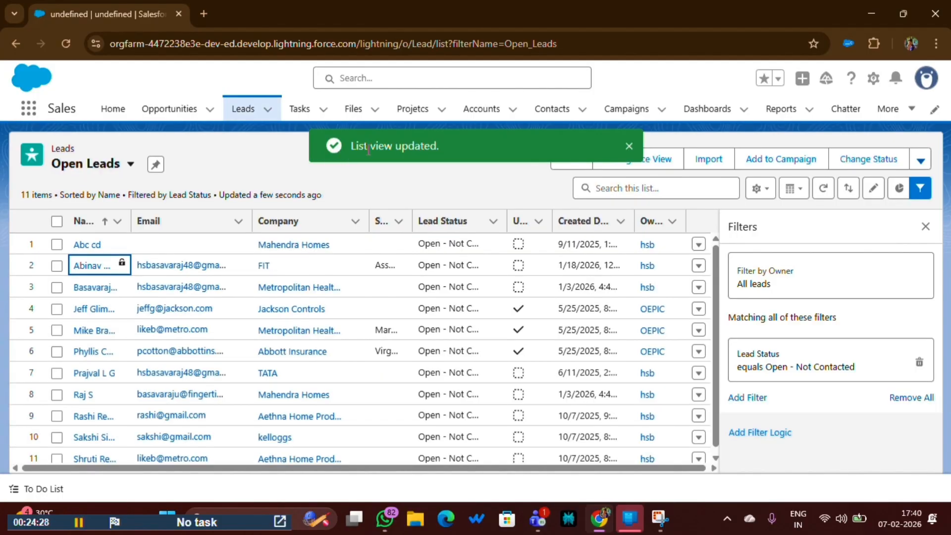
{"action": "left_click", "coordinate": [925, 226]}
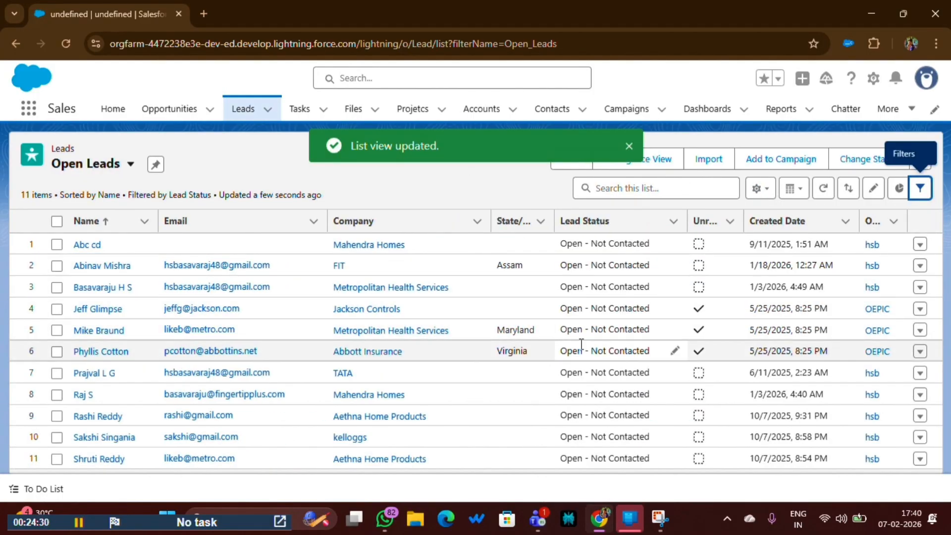
{"action": "left_click", "coordinate": [87, 164]}
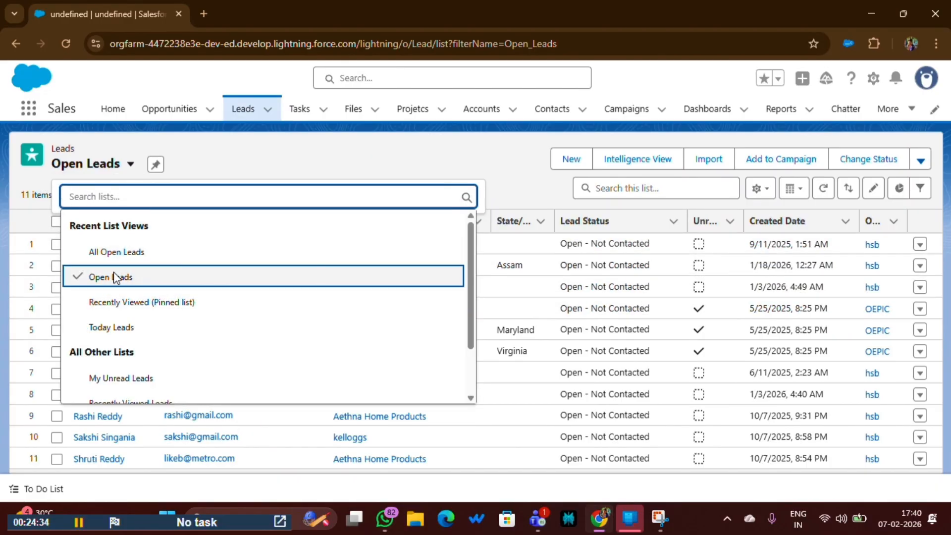
{"action": "left_click", "coordinate": [117, 252]}
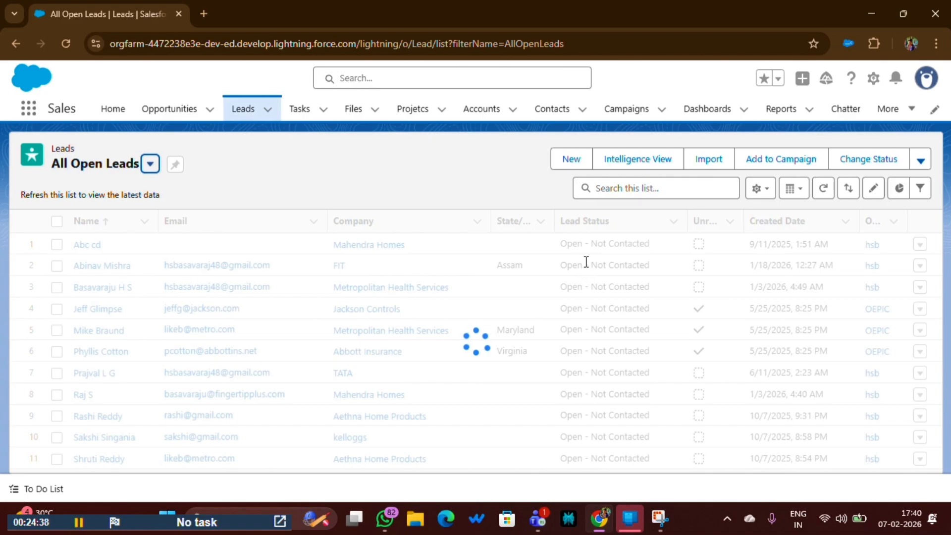
{"action": "scroll", "coordinate": [604, 342], "scroll_direction": "down", "scroll_amount": 8}
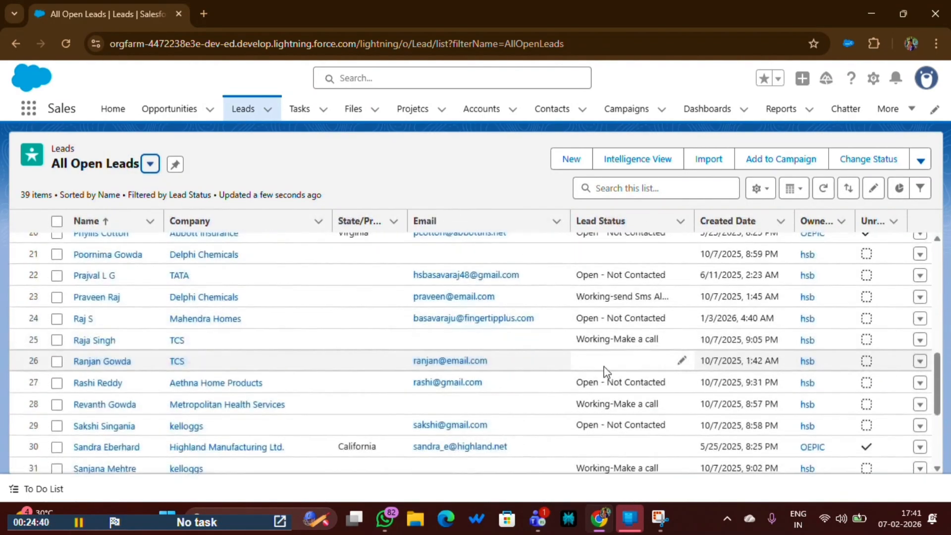
{"action": "scroll", "coordinate": [604, 368], "scroll_direction": "down", "scroll_amount": 5}
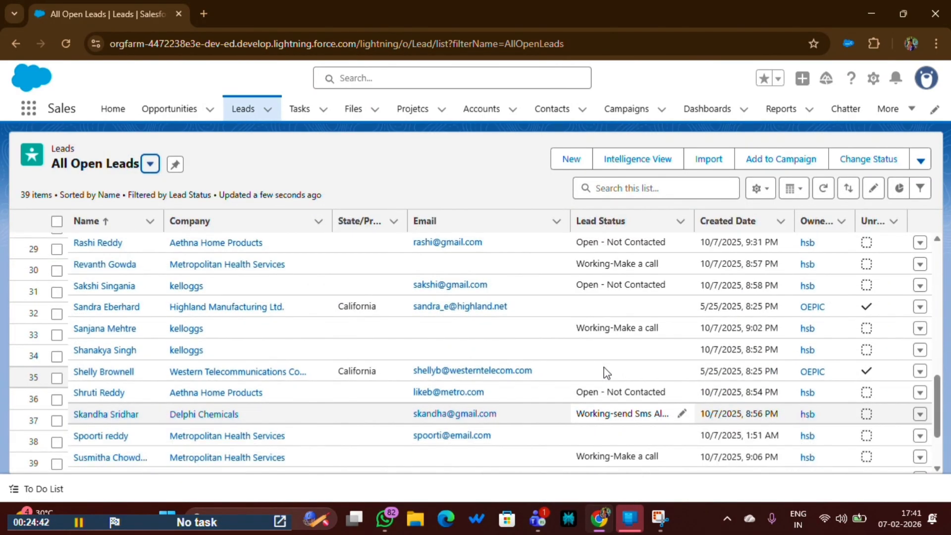
{"action": "scroll", "coordinate": [605, 373], "scroll_direction": "up", "scroll_amount": 13}
{"action": "left_click", "coordinate": [151, 163]}
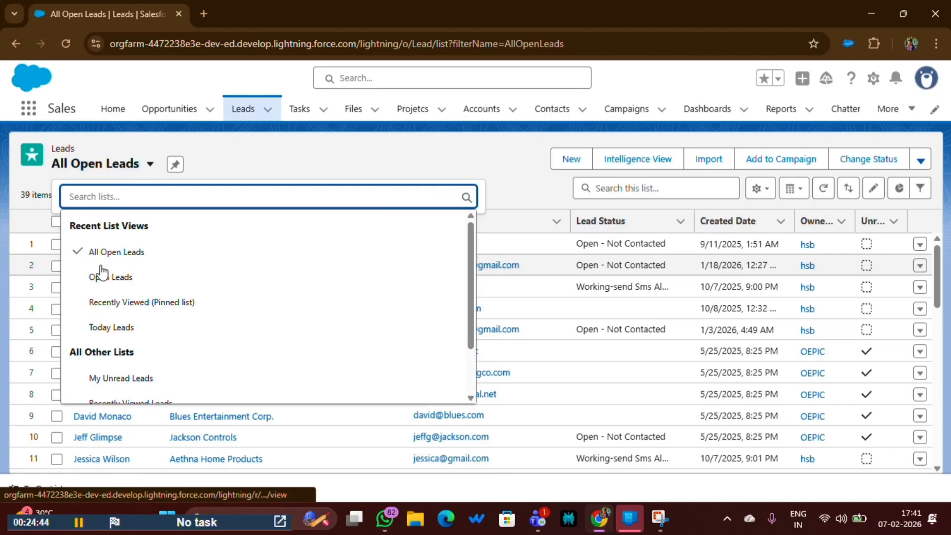
{"action": "left_click", "coordinate": [101, 276]}
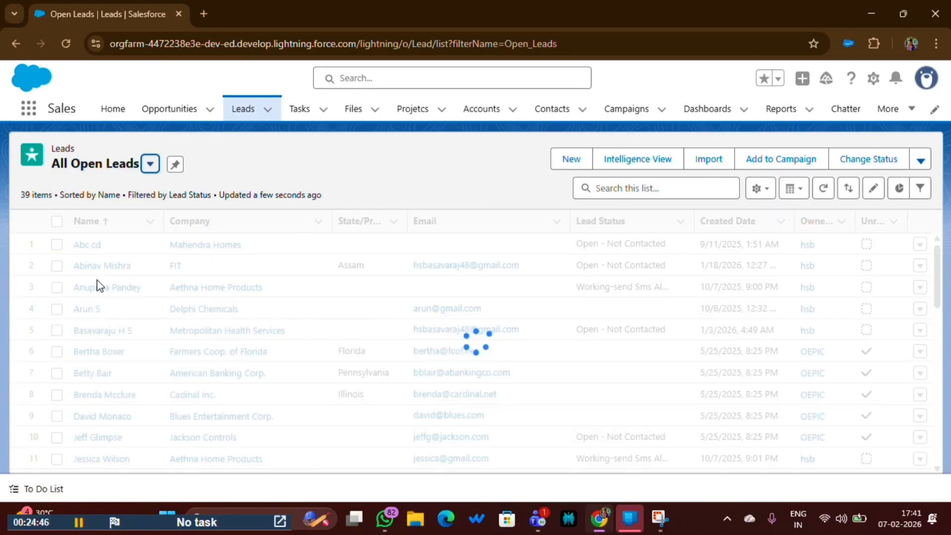
{"action": "left_click_drag", "start_coordinate": [562, 242], "coordinate": [651, 245]}
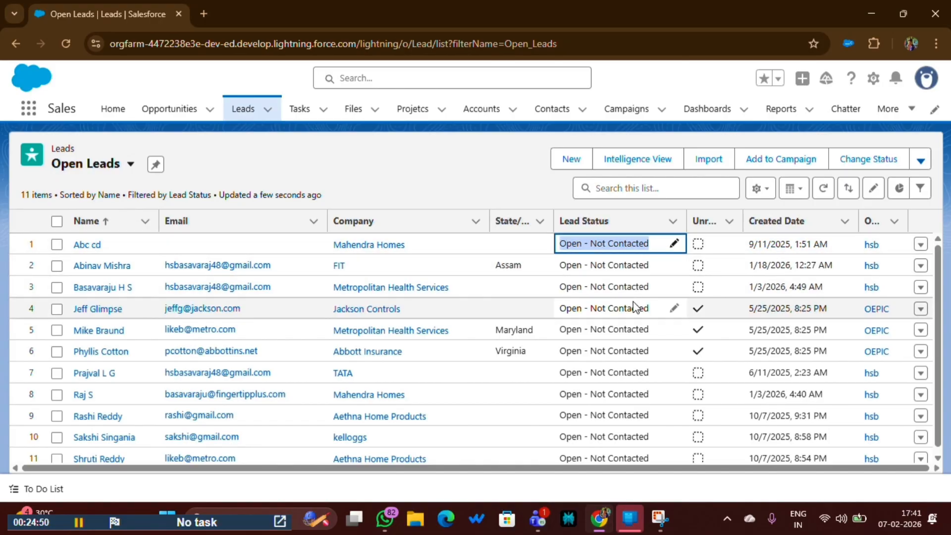
{"action": "scroll", "coordinate": [634, 312], "scroll_direction": "down", "scroll_amount": 1}
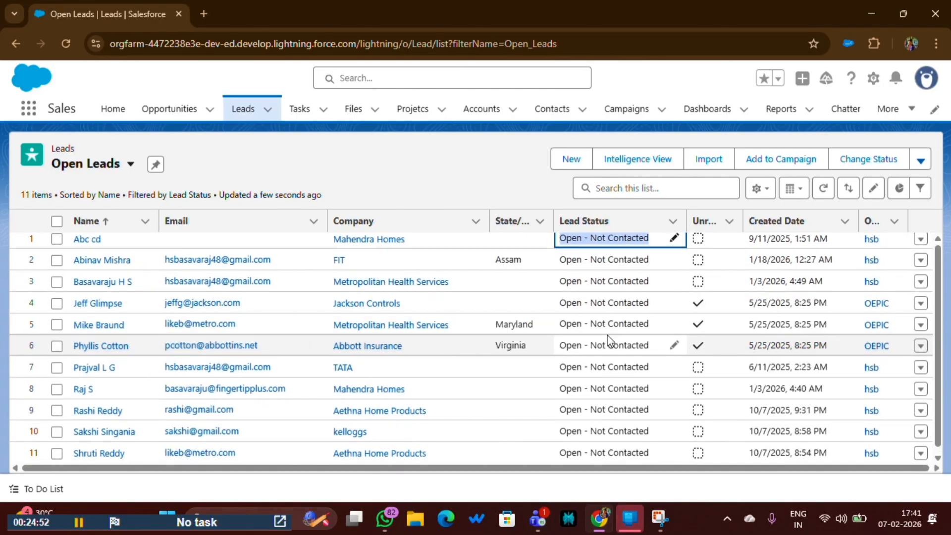
{"action": "scroll", "coordinate": [607, 334], "scroll_direction": "up", "scroll_amount": 1}
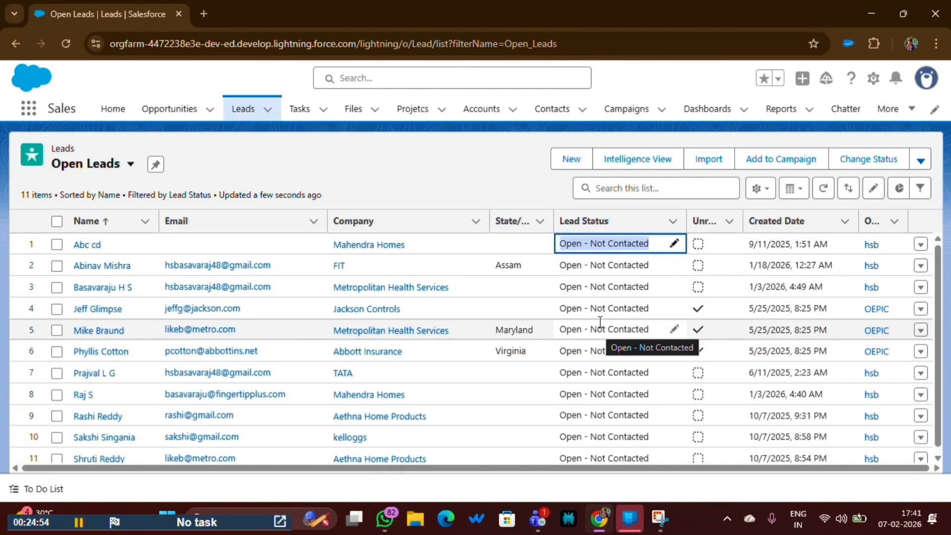